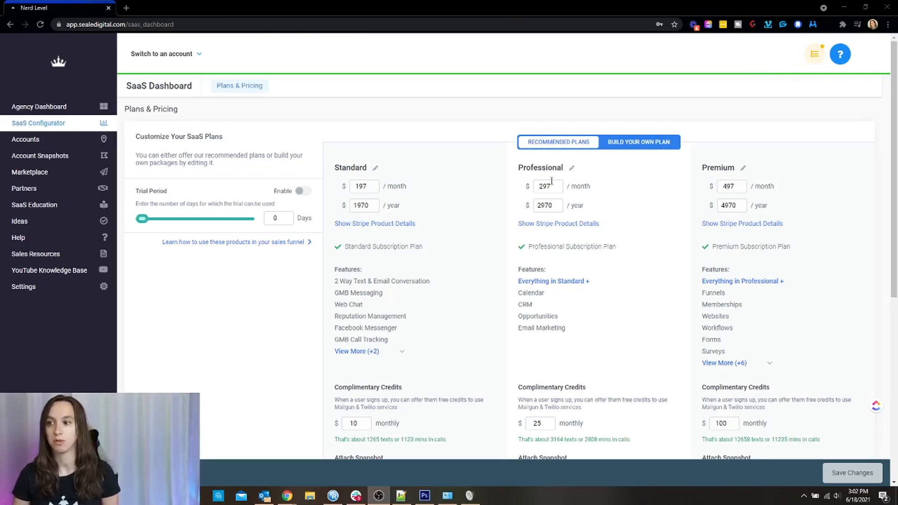
- Switch the SaaS plans to Build Your Own Plan and try to move the Calendar and Funnels features
click(651, 144)
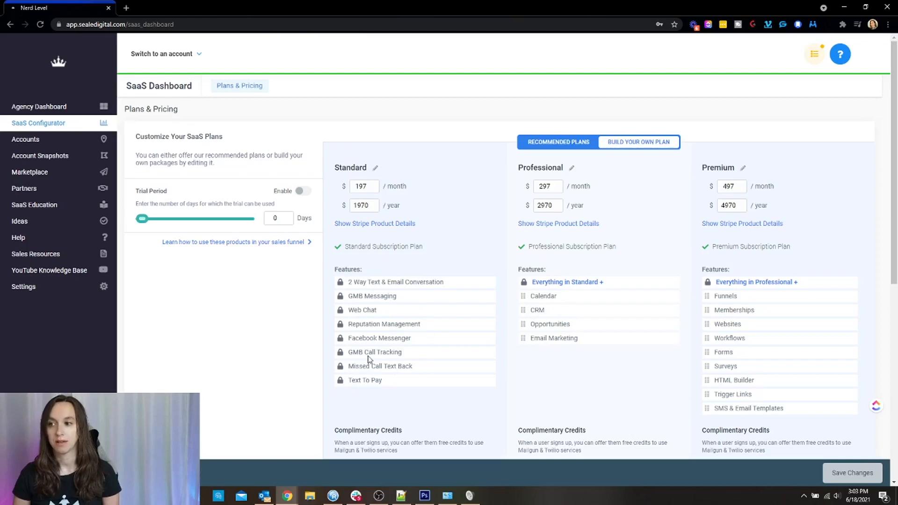
drag(545, 300, 523, 297)
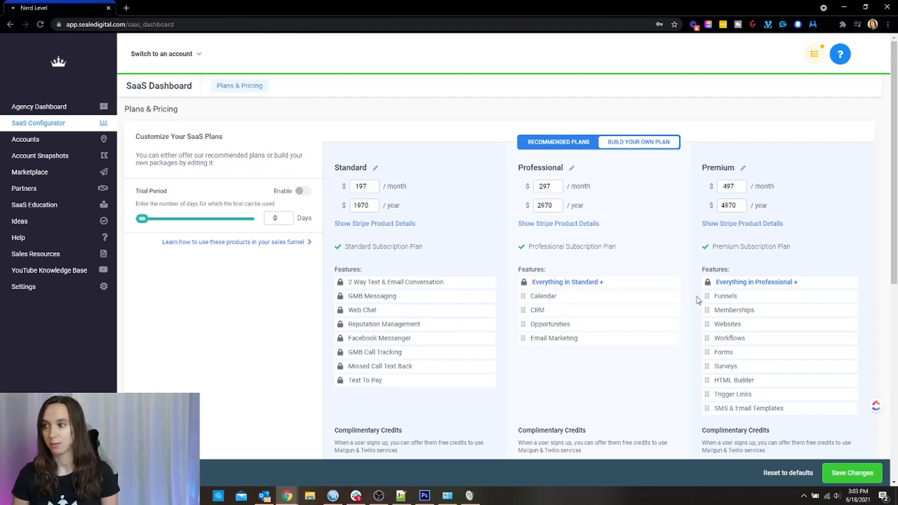
mouse_move(707, 297)
mouse_down()
mouse_move(626, 313)
mouse_move(545, 351)
mouse_move(530, 346)
mouse_move(682, 305)
mouse_move(722, 304)
mouse_up()
- Review the features, complimentary credits and attached snapshots of the Standard, Professional and Premium plans
scroll(624, 355, down, 4)
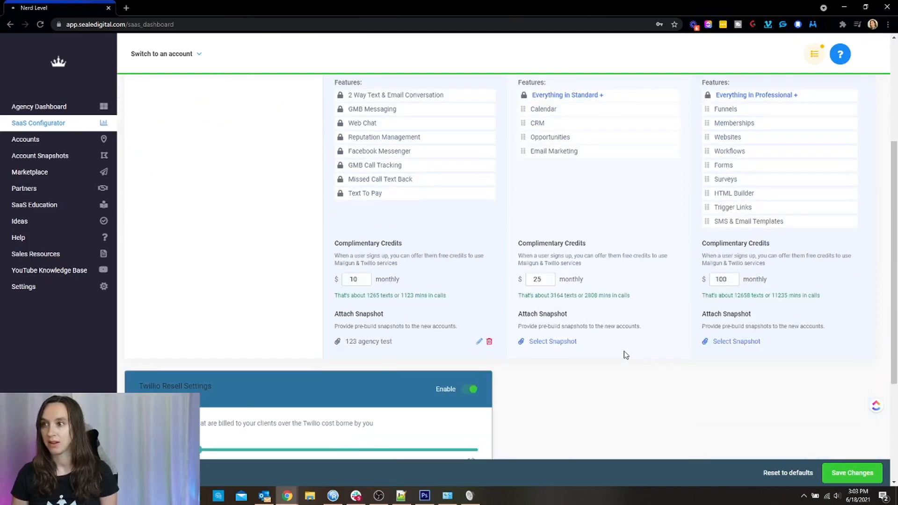
scroll(624, 355, up, 3)
scroll(623, 352, down, 3)
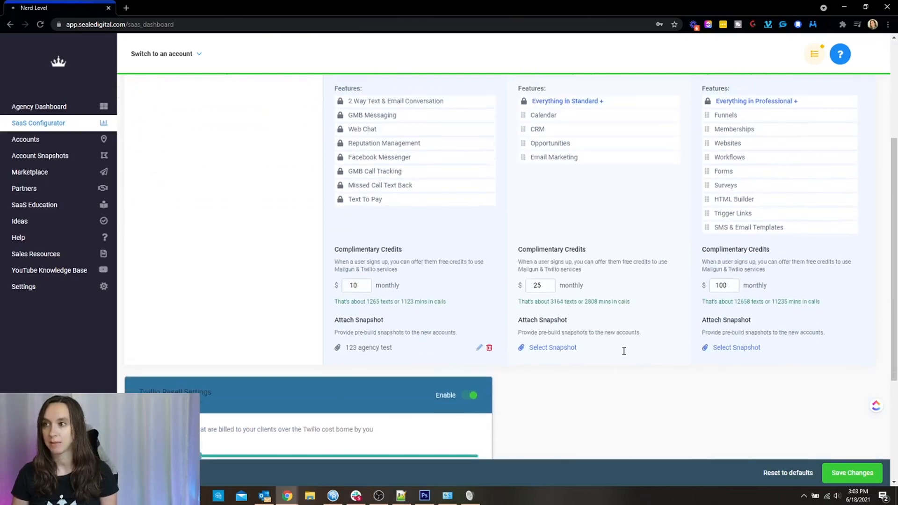
scroll(623, 351, up, 2)
scroll(632, 194, down, 2)
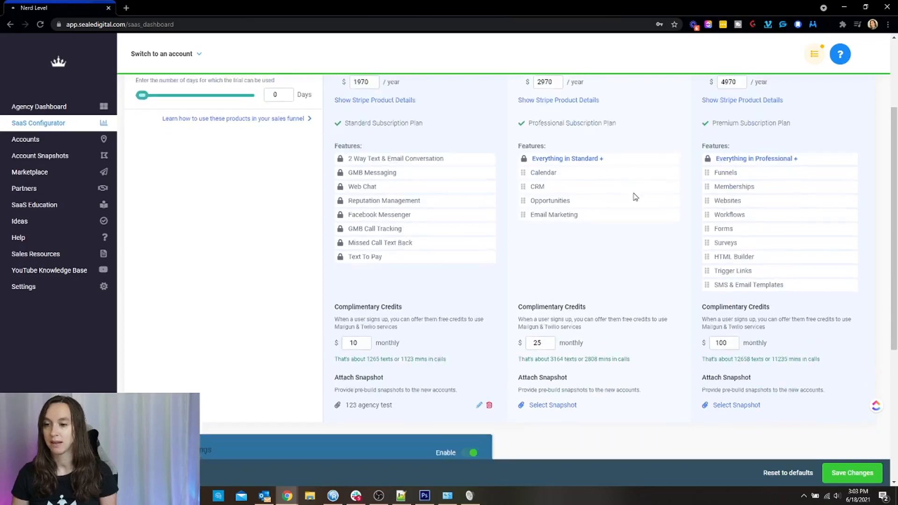
scroll(631, 196, up, 4)
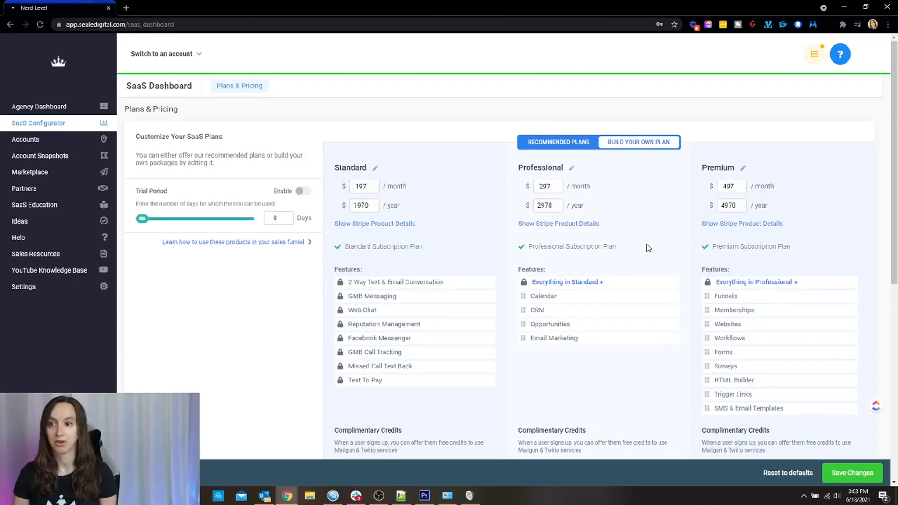
scroll(648, 248, down, 4)
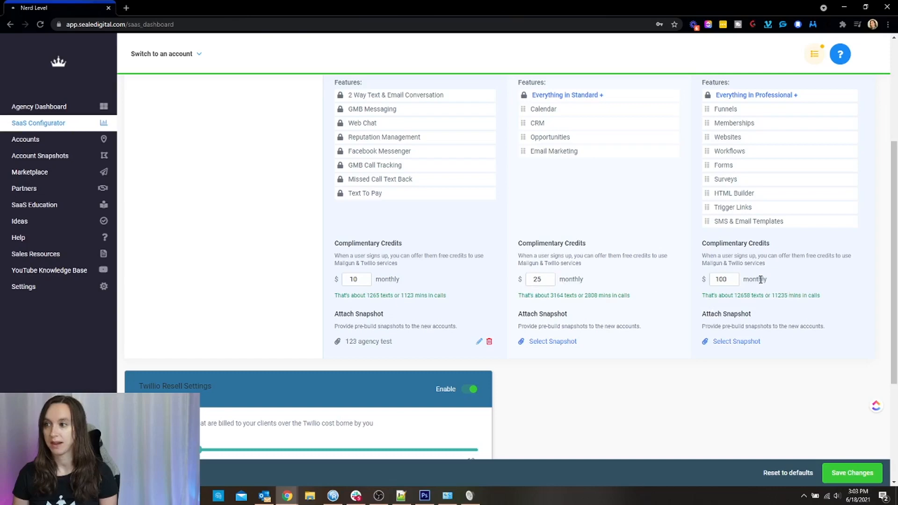
- Read the margin explanation and rebill amounts in the Twilio resell settings, and return to the plan overview
scroll(773, 294, down, 4)
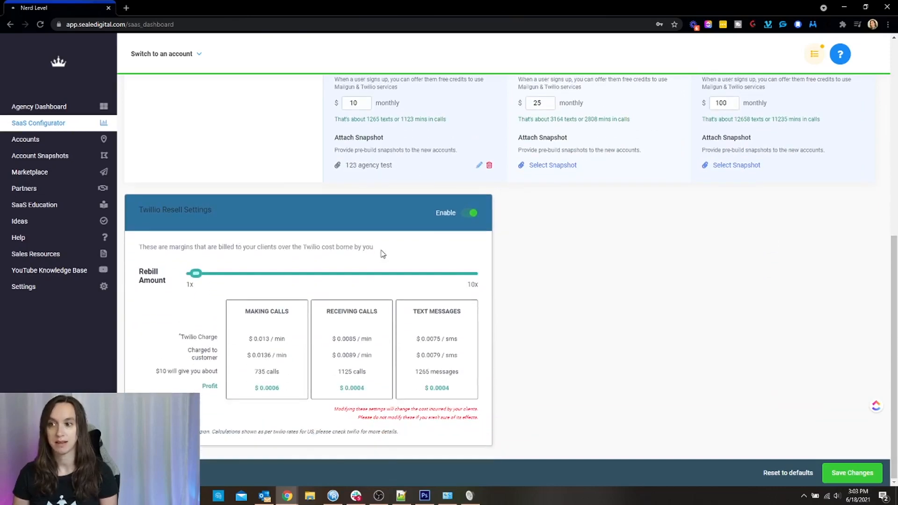
drag(382, 252, 139, 248)
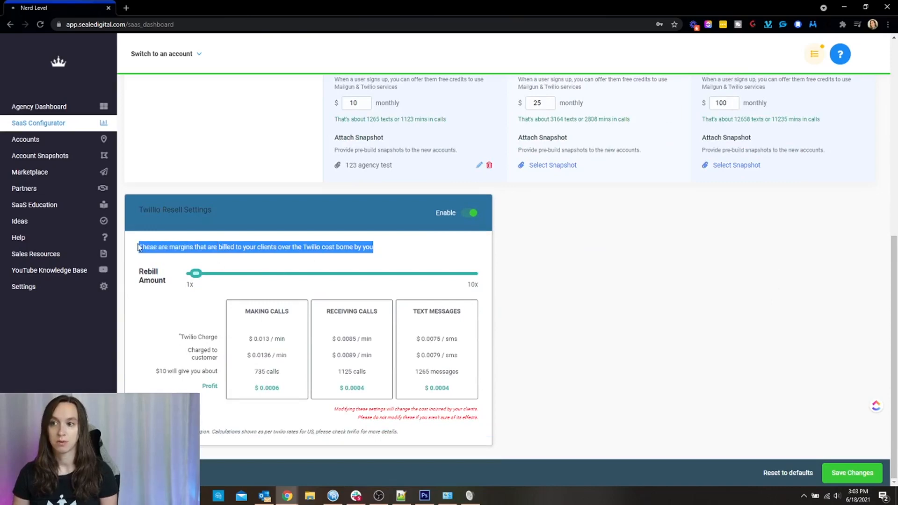
click(171, 248)
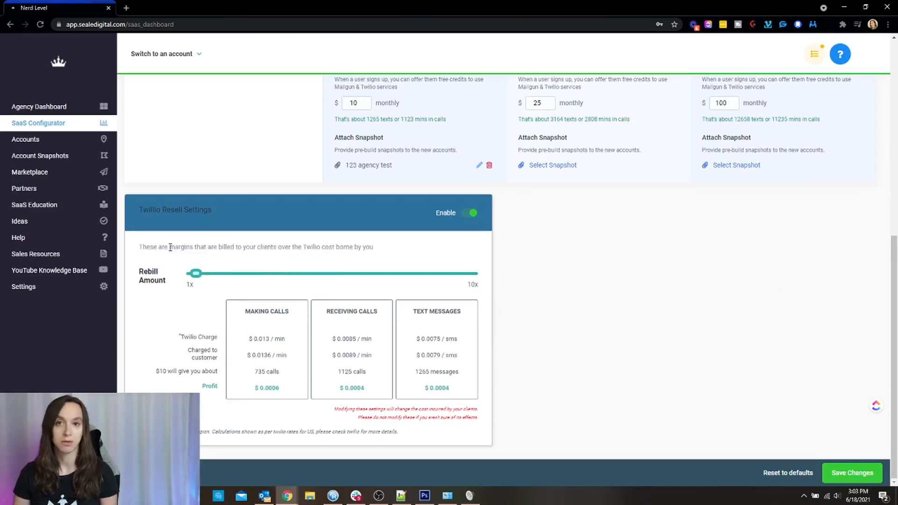
drag(150, 248, 365, 258)
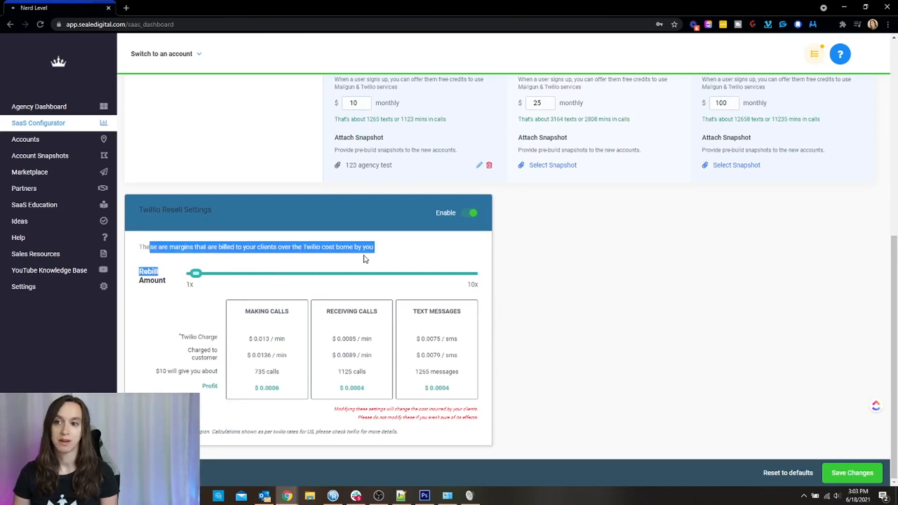
click(398, 258)
scroll(710, 378, up, 2)
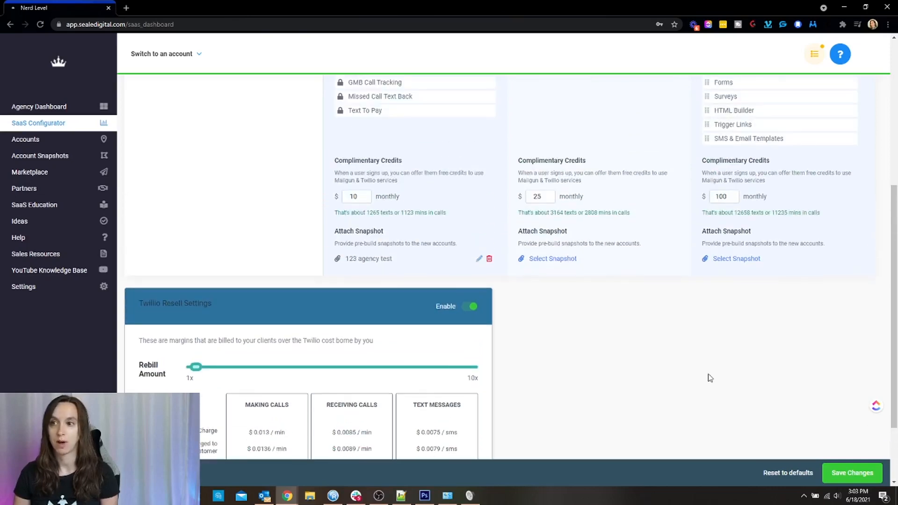
scroll(708, 375, up, 3)
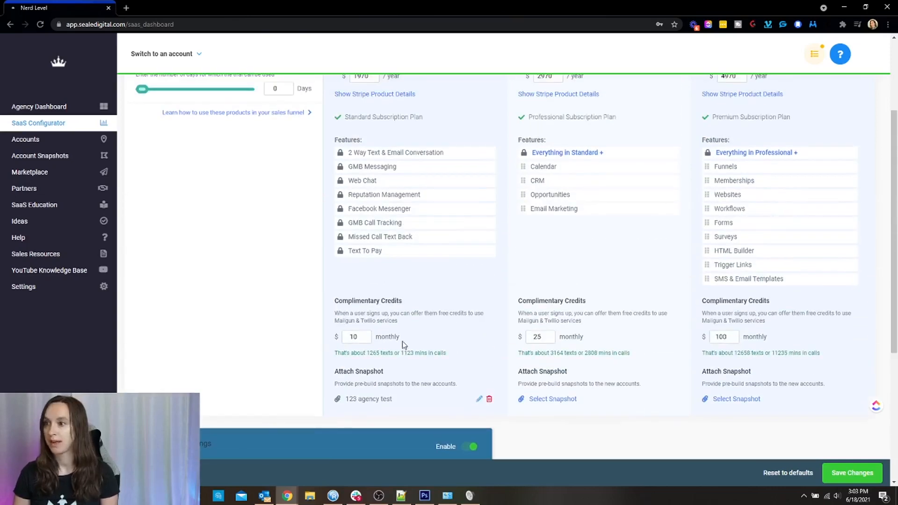
scroll(445, 333, up, 2)
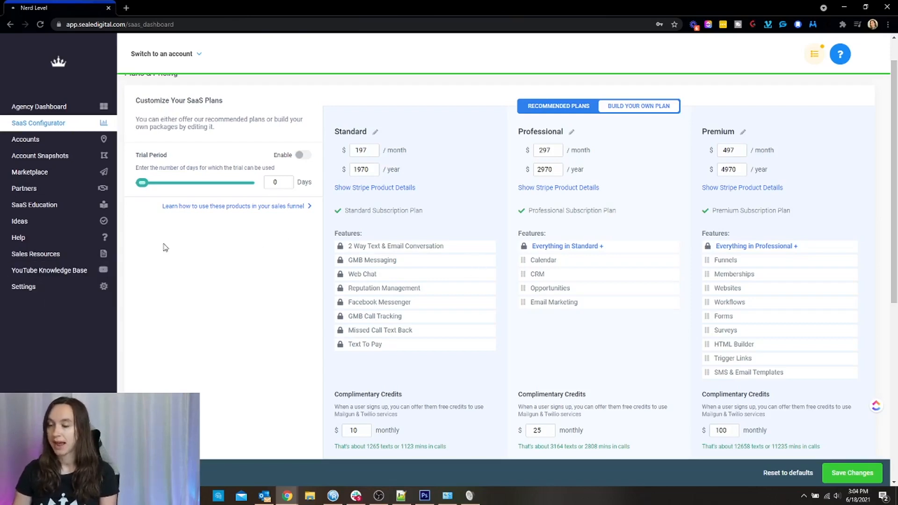
- Open the agency's payment settings to check the Stripe integration
click(36, 289)
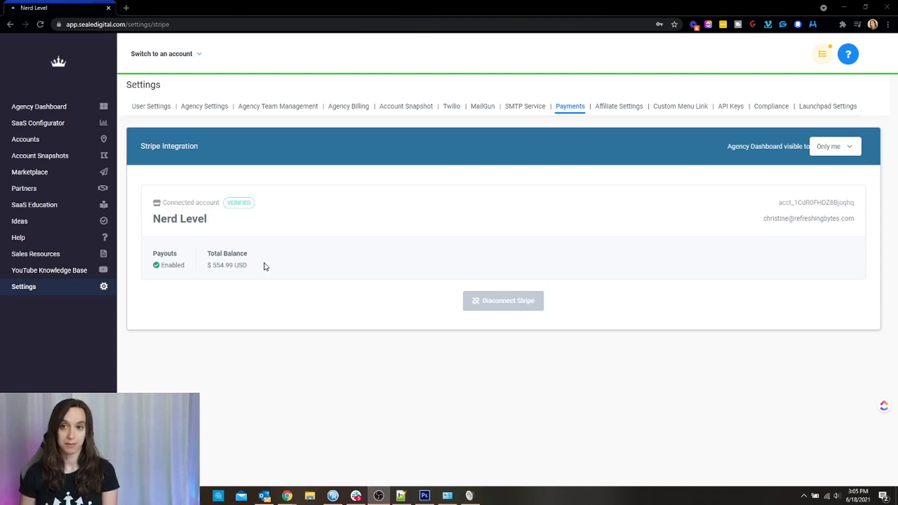
- Open the details of the SaaS-enabled test account and check its SaaS mode status and Twilio resell settings
click(55, 142)
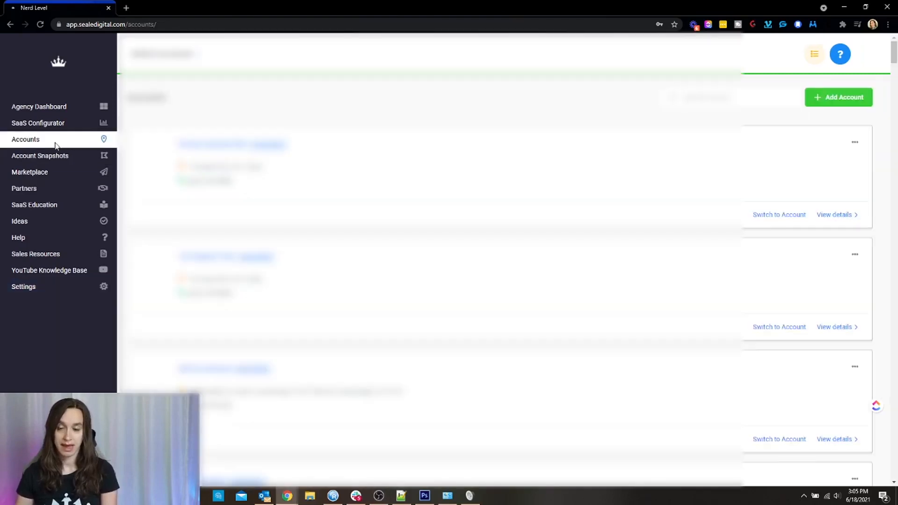
scroll(491, 230, down, 3)
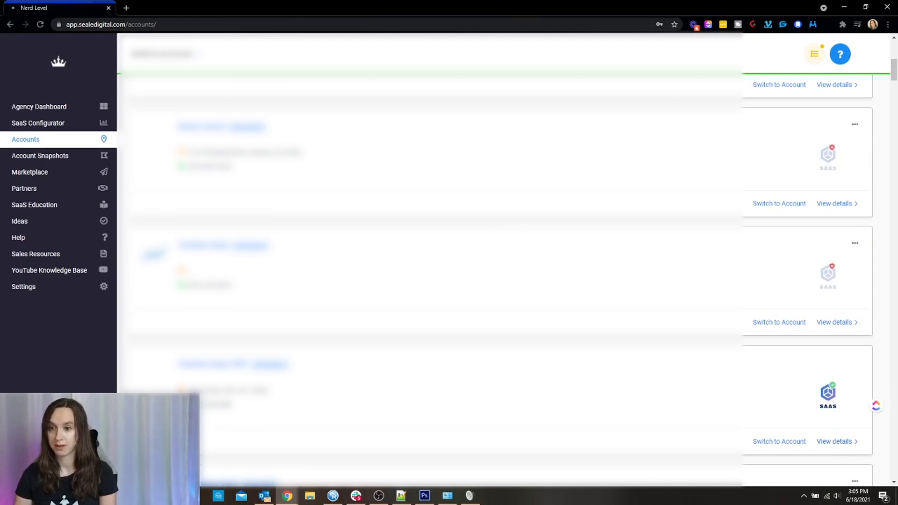
click(834, 442)
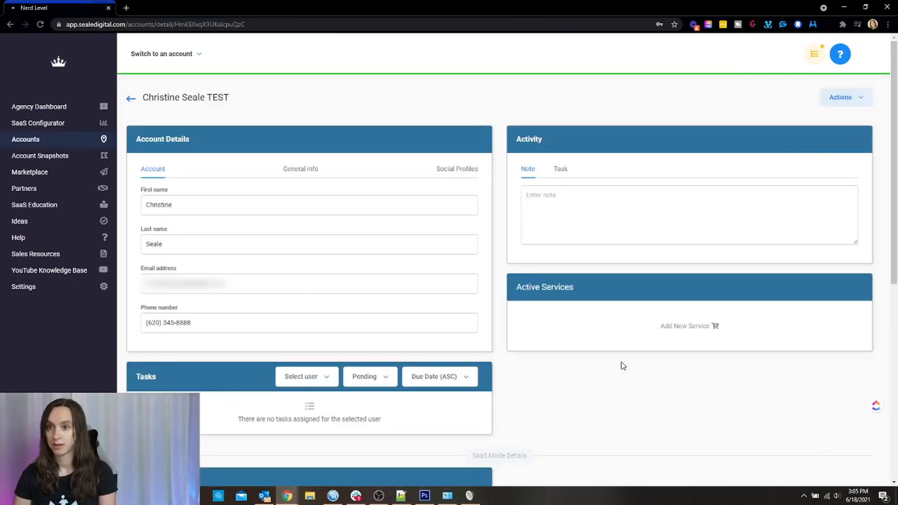
scroll(622, 365, down, 5)
scroll(622, 365, down, 3)
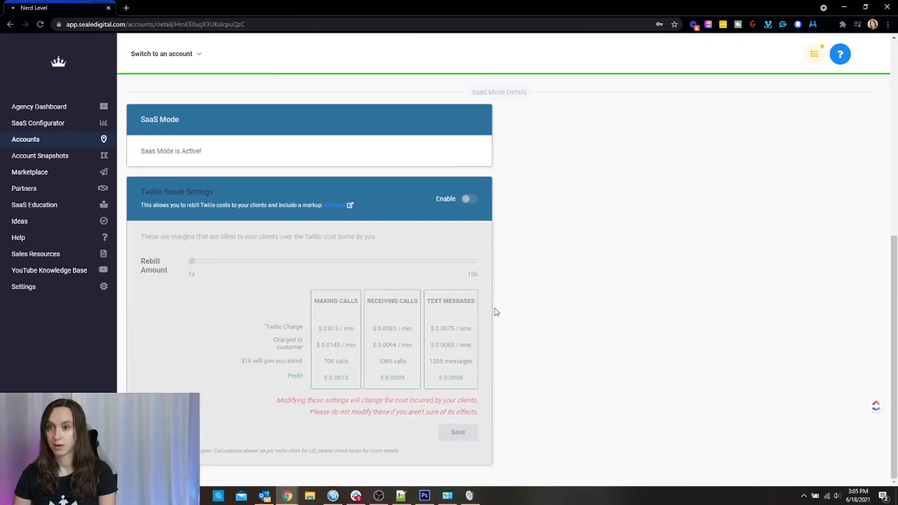
drag(202, 151, 139, 152)
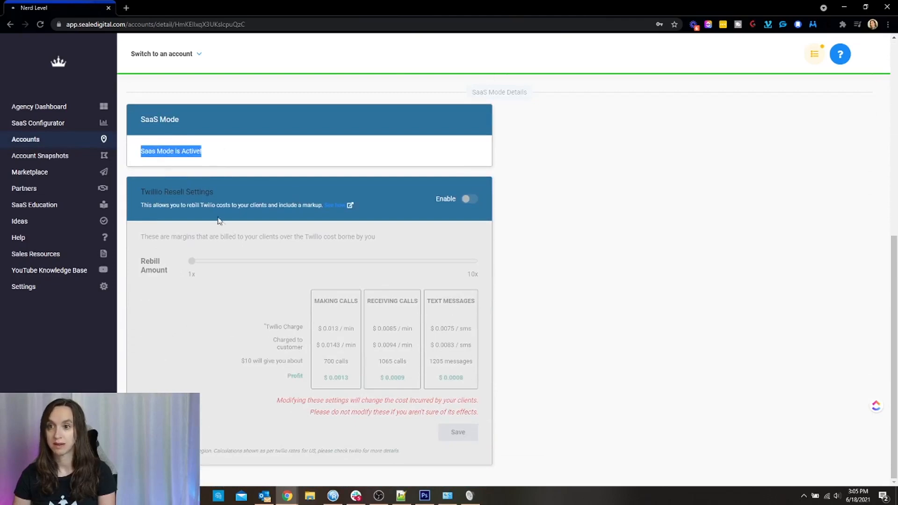
click(235, 240)
scroll(324, 346, up, 6)
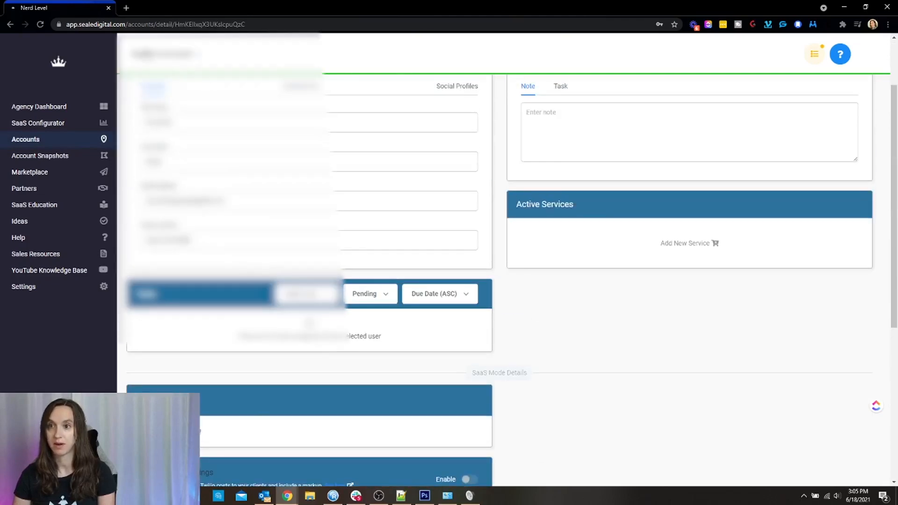
- Switch to the test account and open the Company Billing page of its settings
click(149, 55)
click(229, 286)
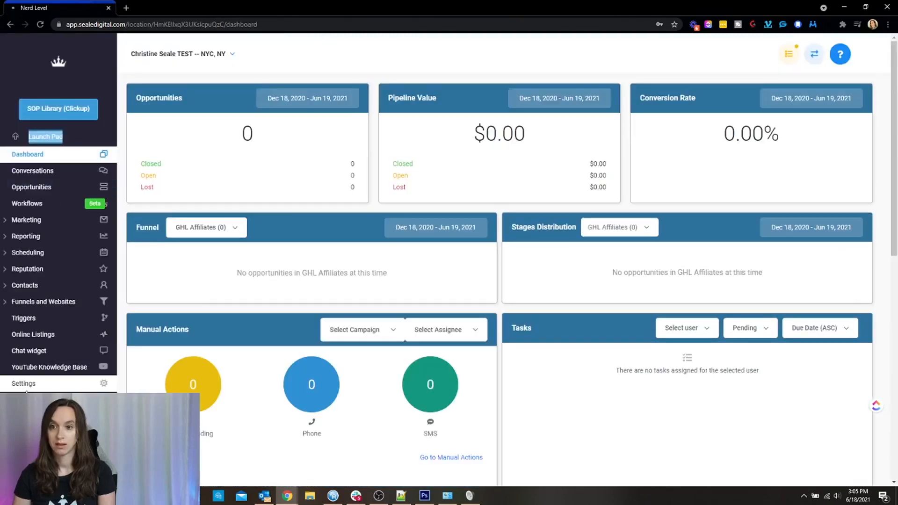
click(30, 389)
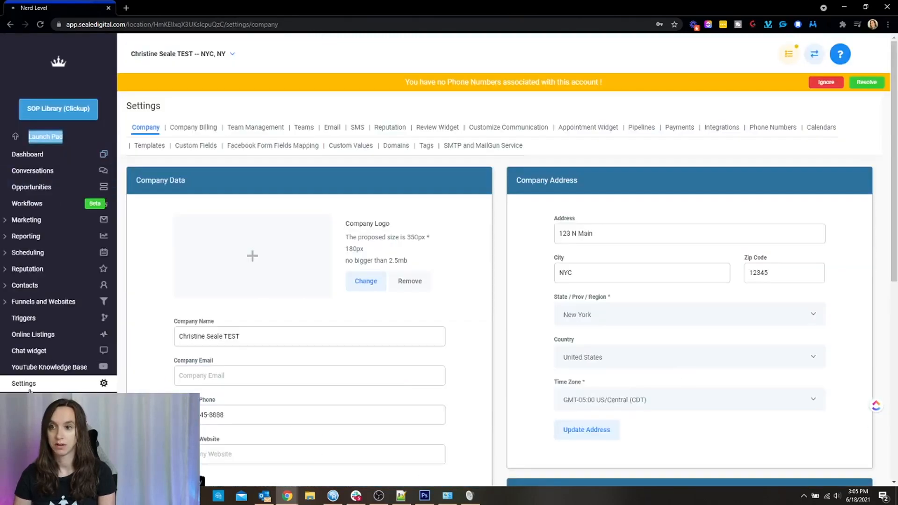
scroll(437, 280, down, 8)
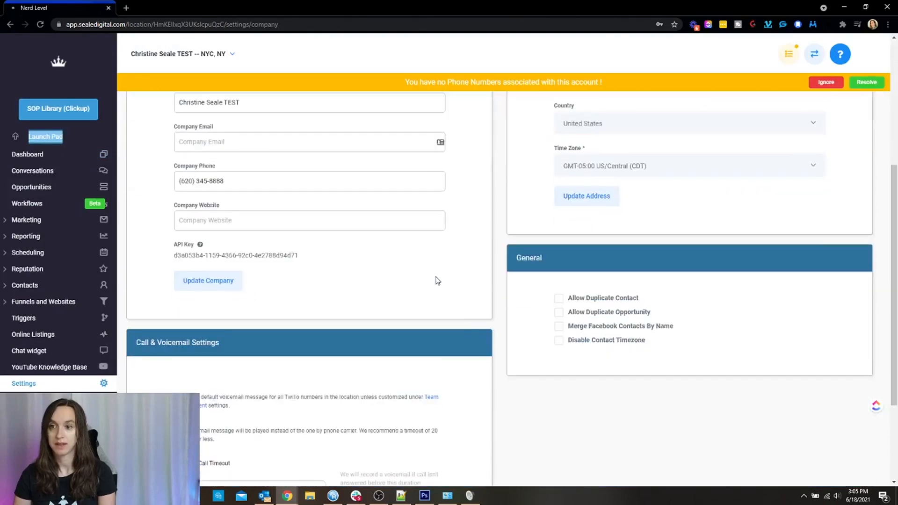
scroll(438, 287, up, 8)
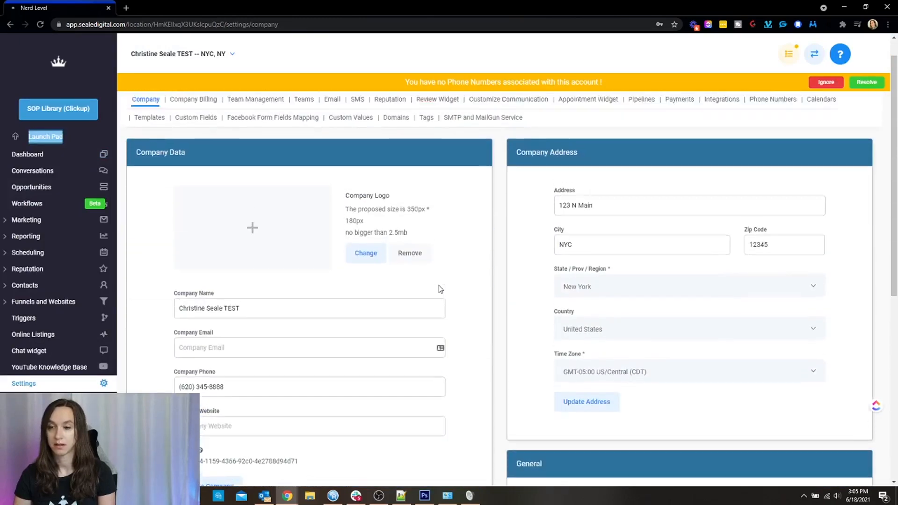
click(193, 131)
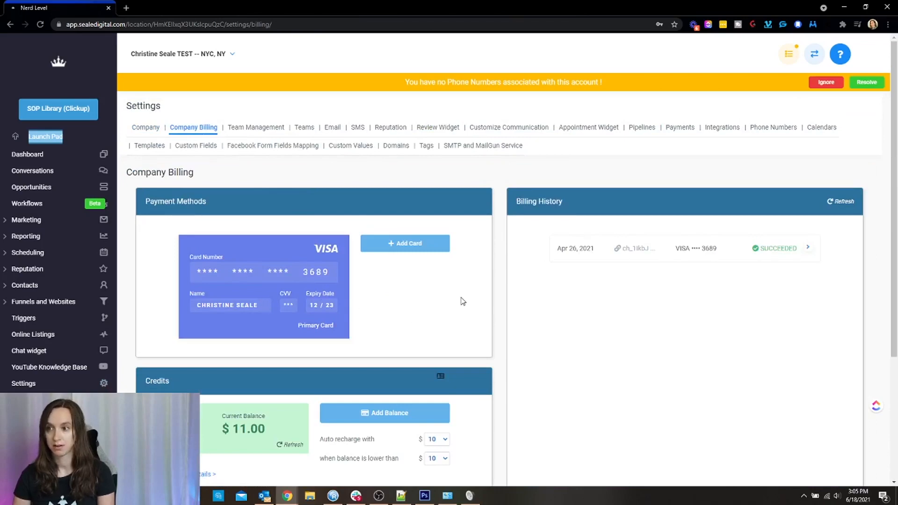
- View and cancel the Add Card form, and check the credit transaction details before returning to the billing page
click(435, 245)
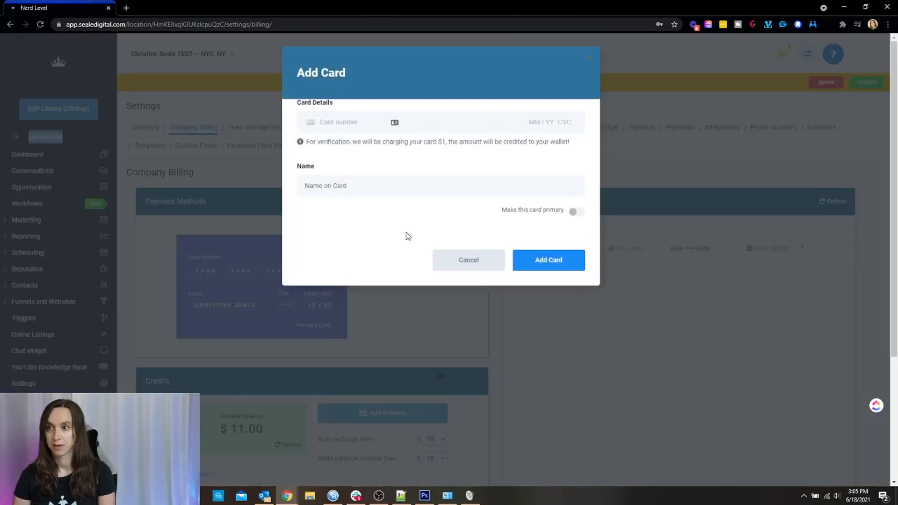
click(464, 269)
scroll(595, 323, down, 3)
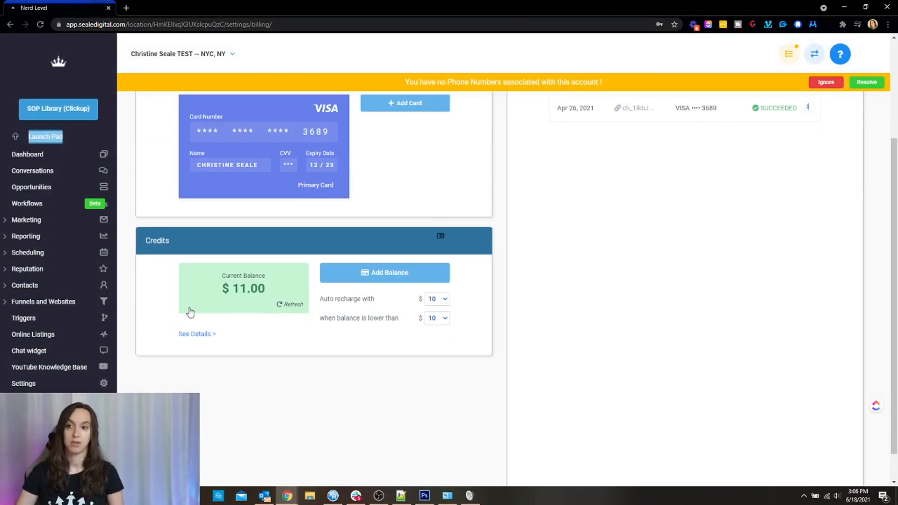
click(196, 336)
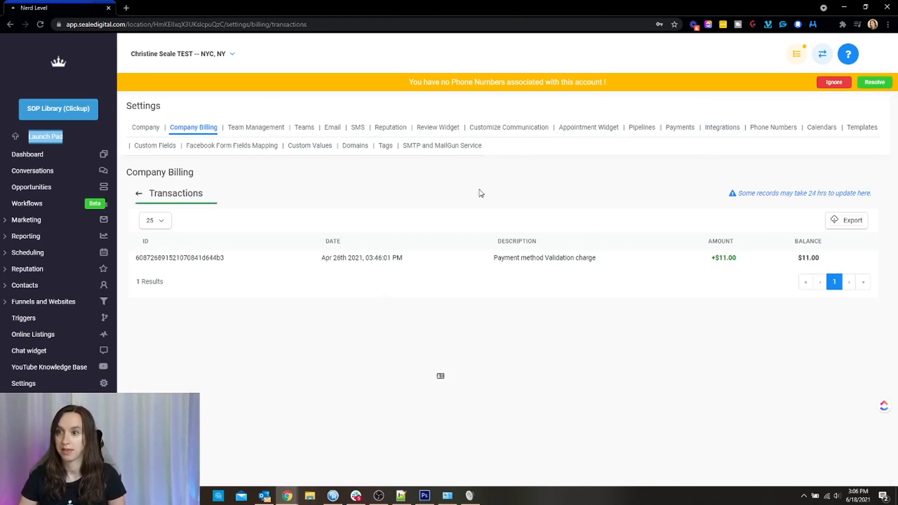
click(9, 28)
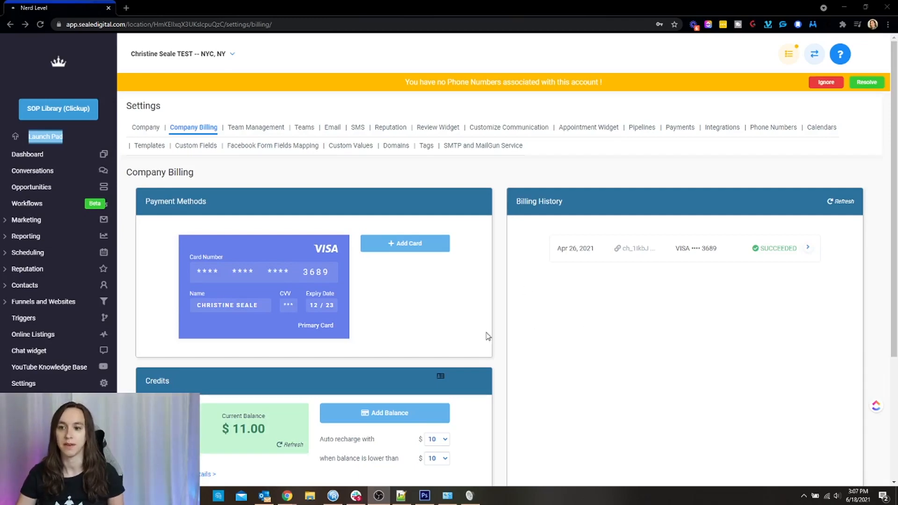
- Review the auto-recharge amounts and low-balance thresholds offered in the Credits section of Company Billing
scroll(532, 362, down, 3)
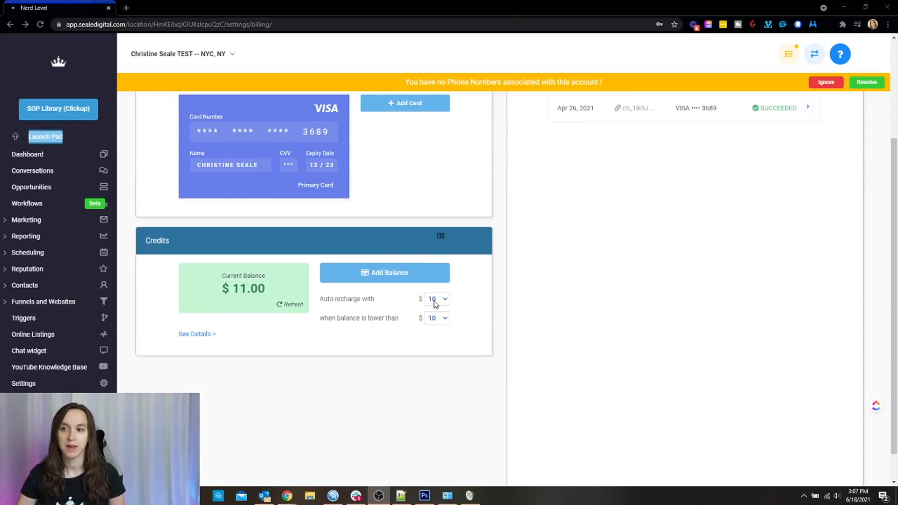
scroll(420, 280, up, 1)
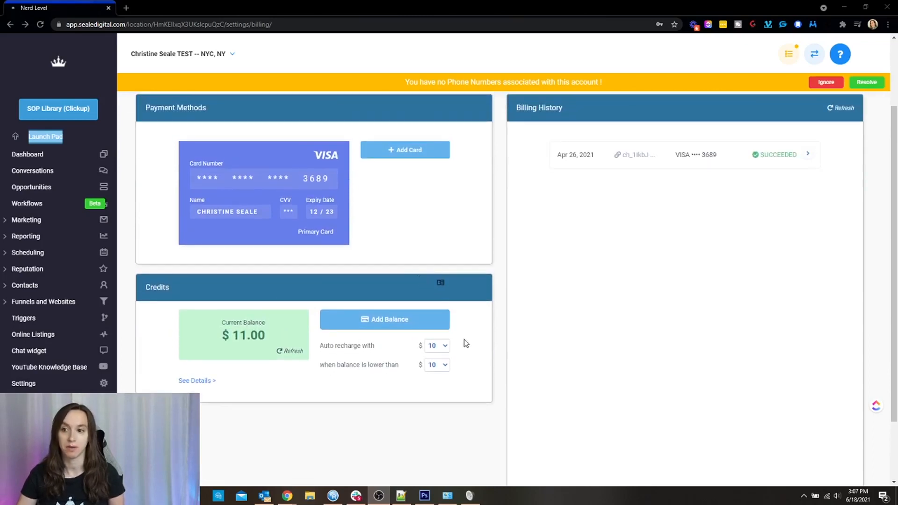
click(447, 348)
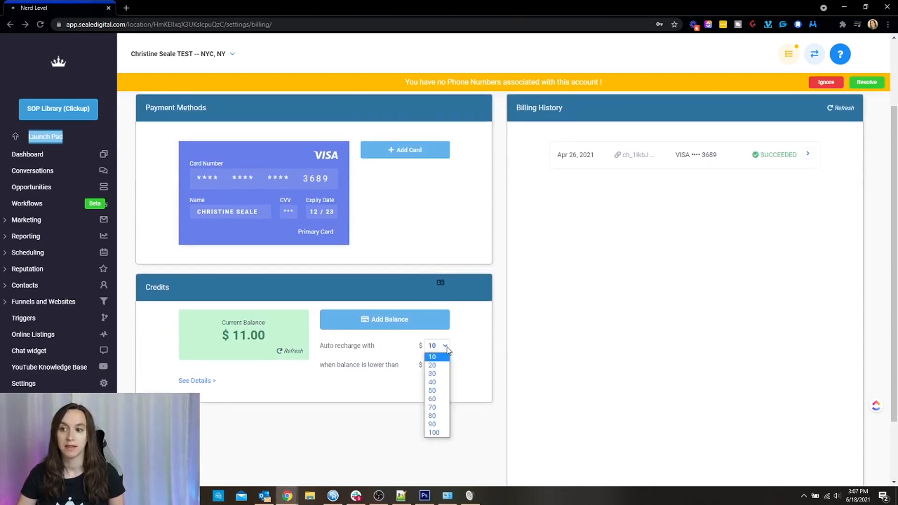
click(447, 348)
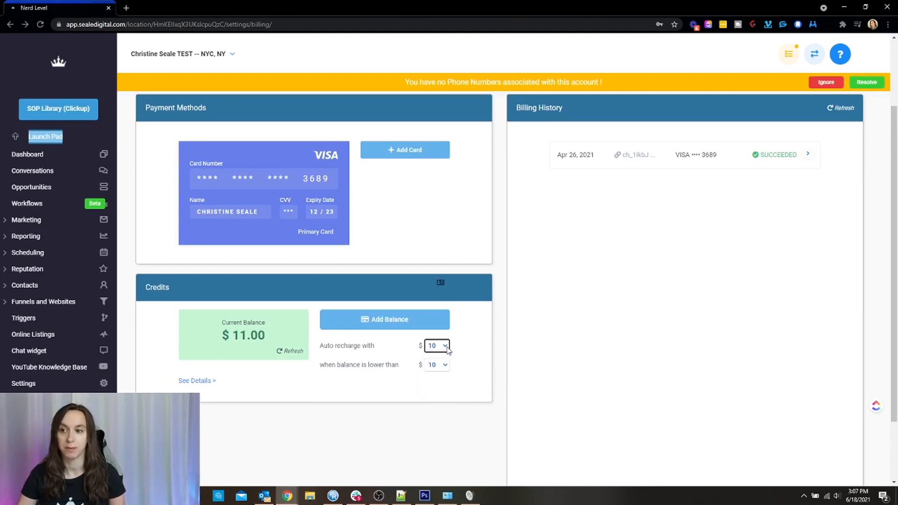
click(441, 367)
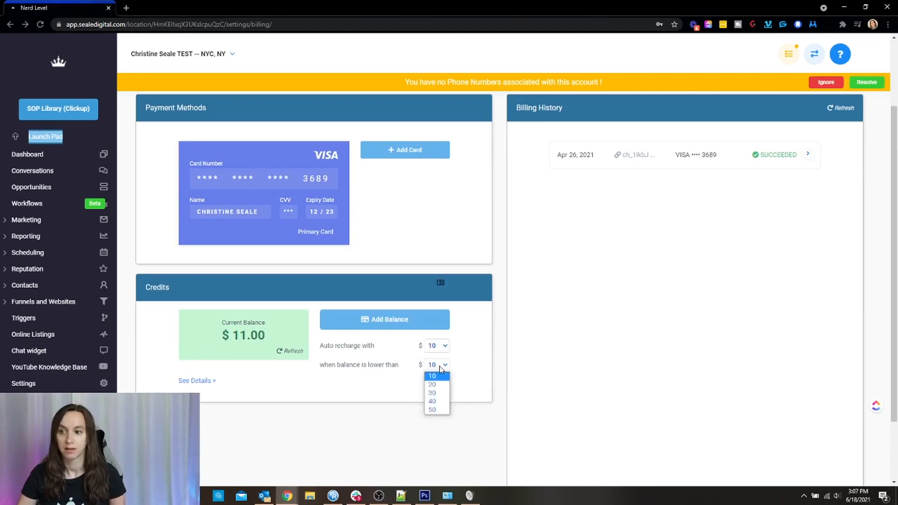
click(440, 349)
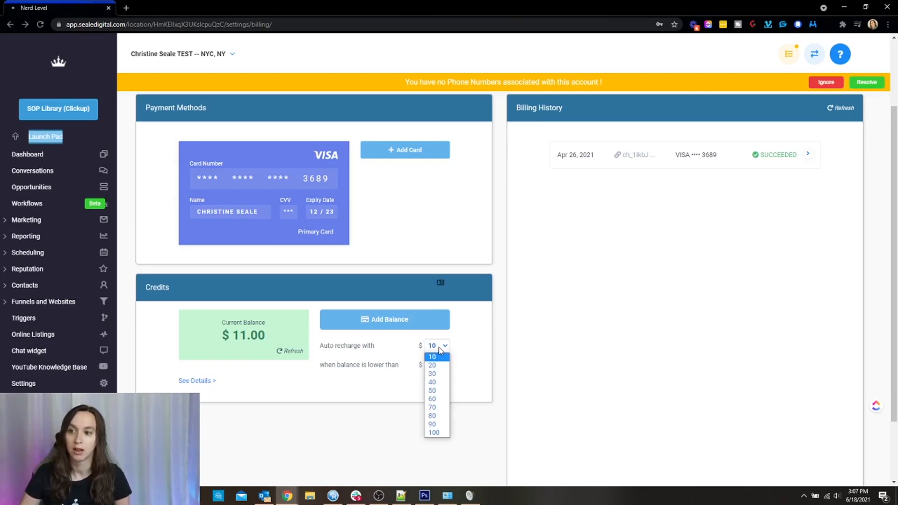
click(440, 351)
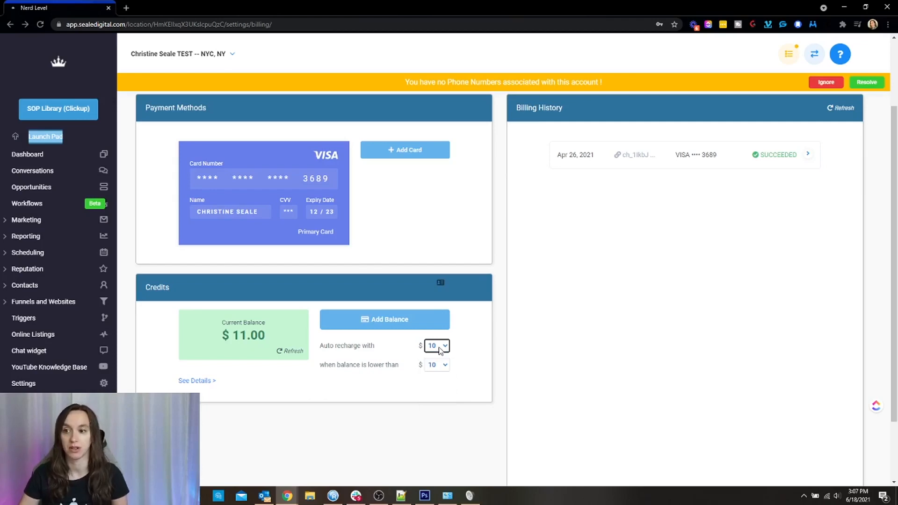
click(440, 348)
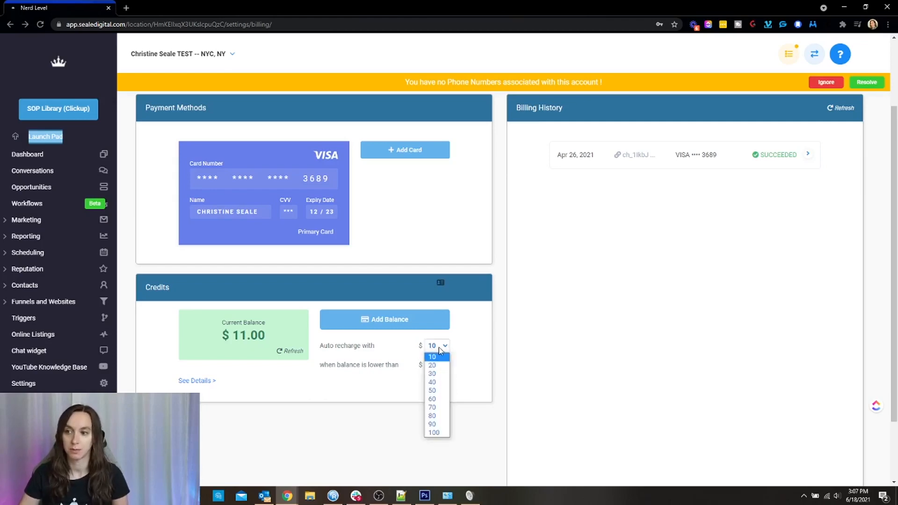
click(440, 351)
click(440, 368)
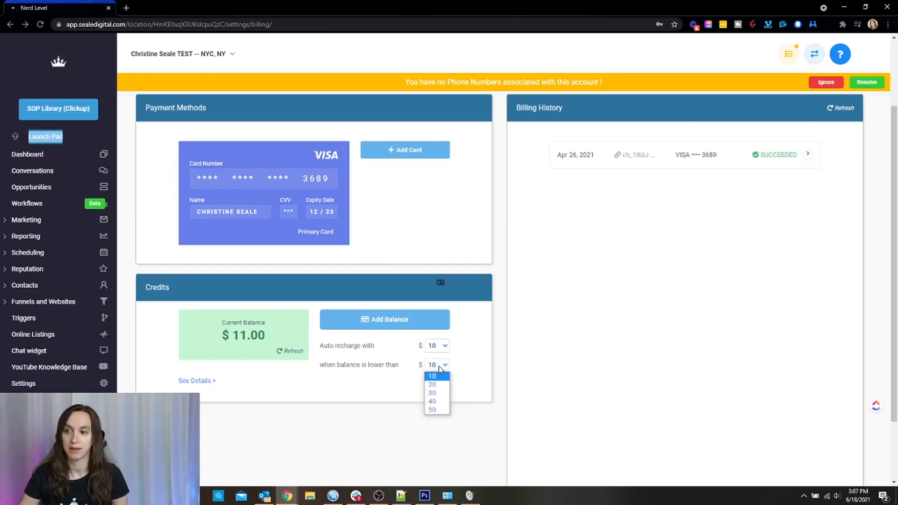
click(442, 351)
click(445, 347)
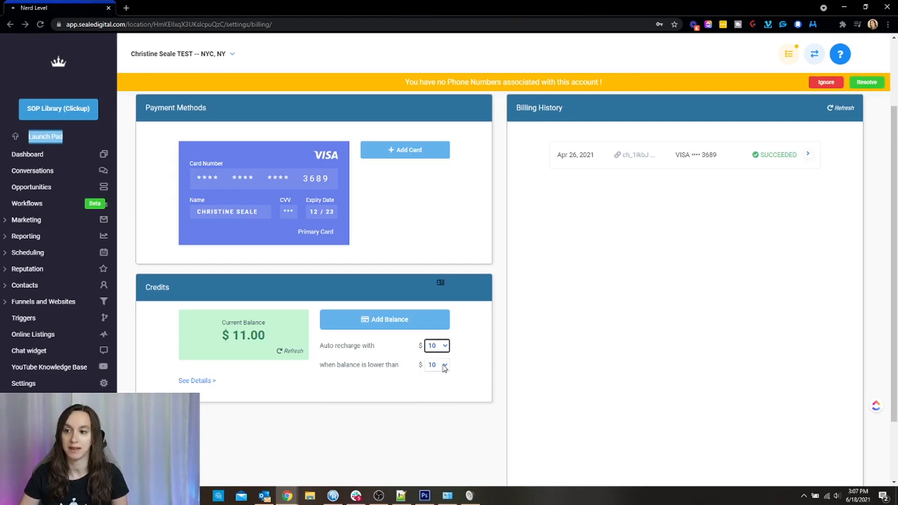
click(445, 368)
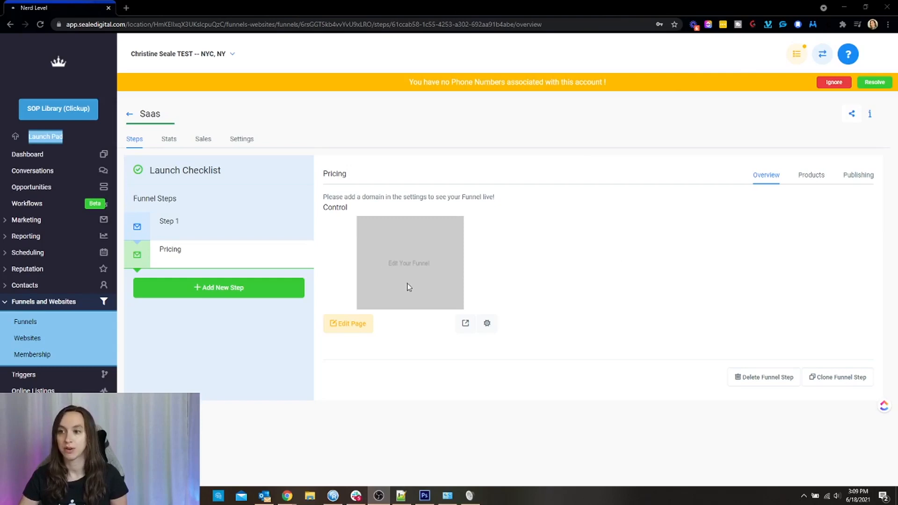
- Open the Pricing funnel page for editing, inspect Plan 1's sign-up button and the two-step order popup settings, and leave the editor
click(353, 330)
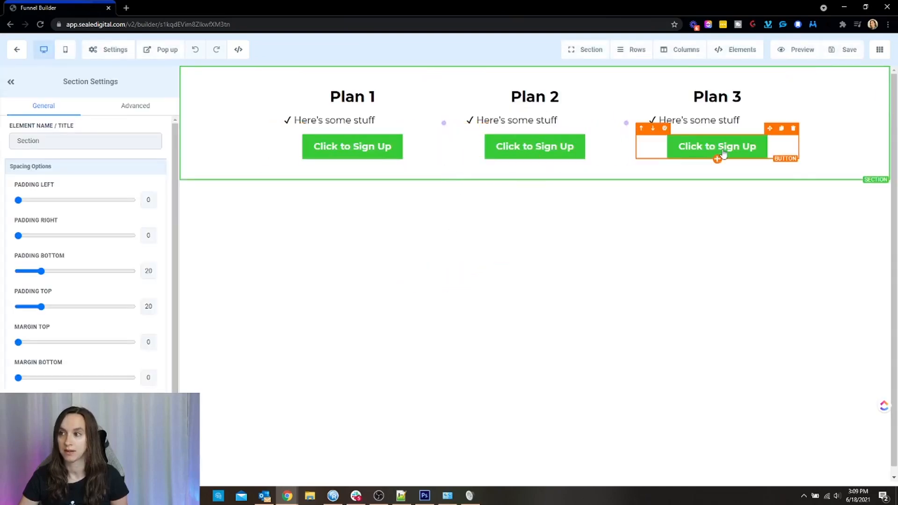
click(355, 147)
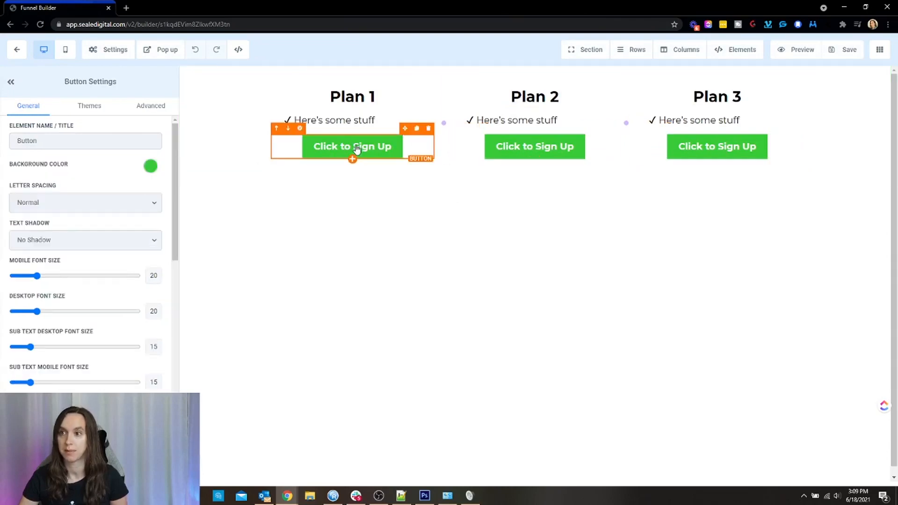
click(167, 49)
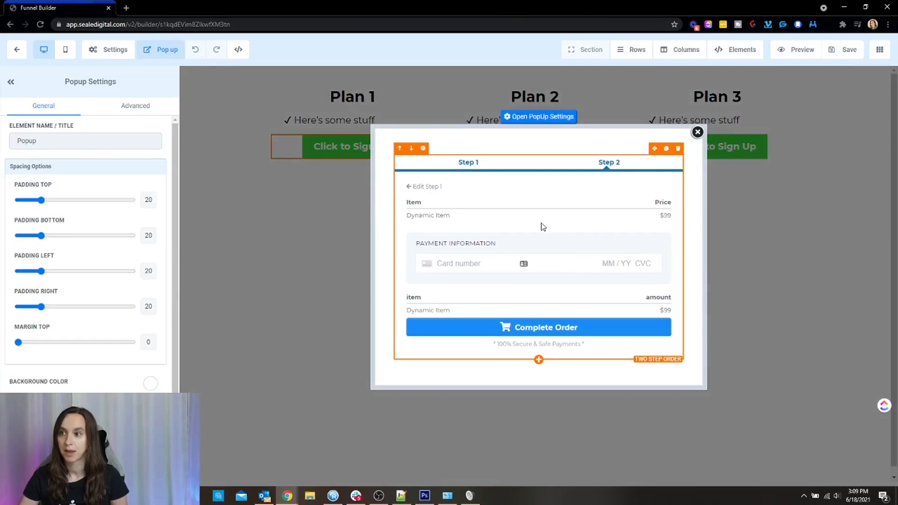
click(764, 273)
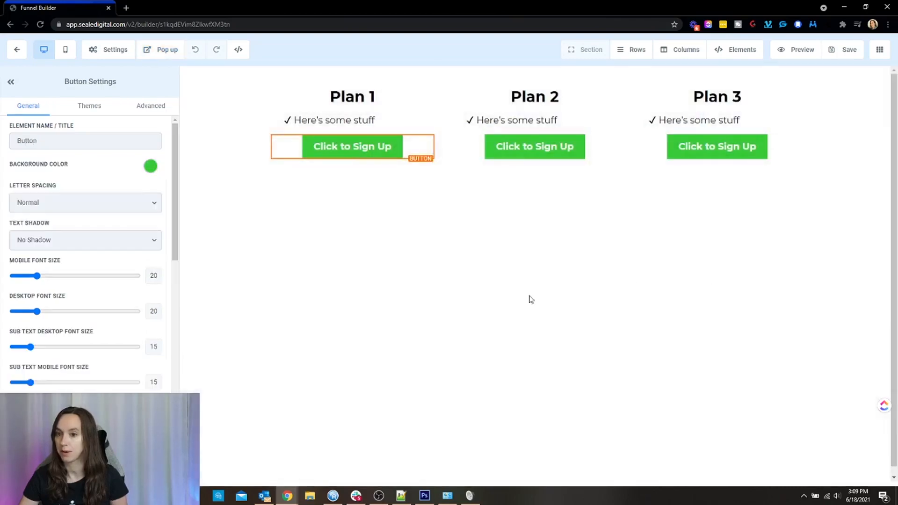
scroll(89, 321, down, 10)
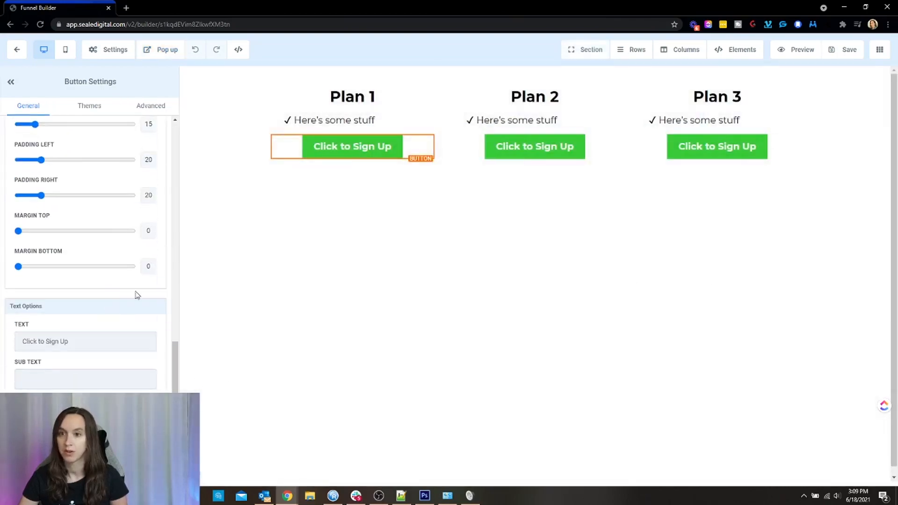
click(167, 60)
click(485, 229)
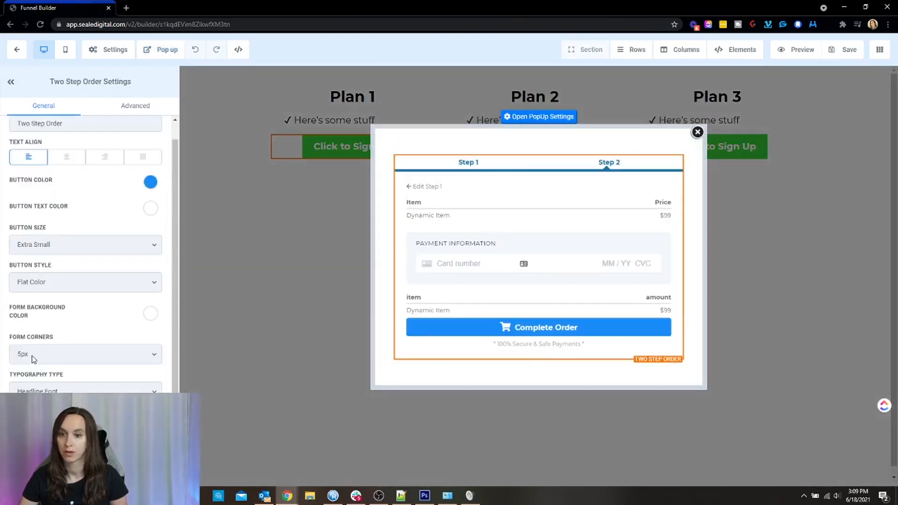
click(17, 49)
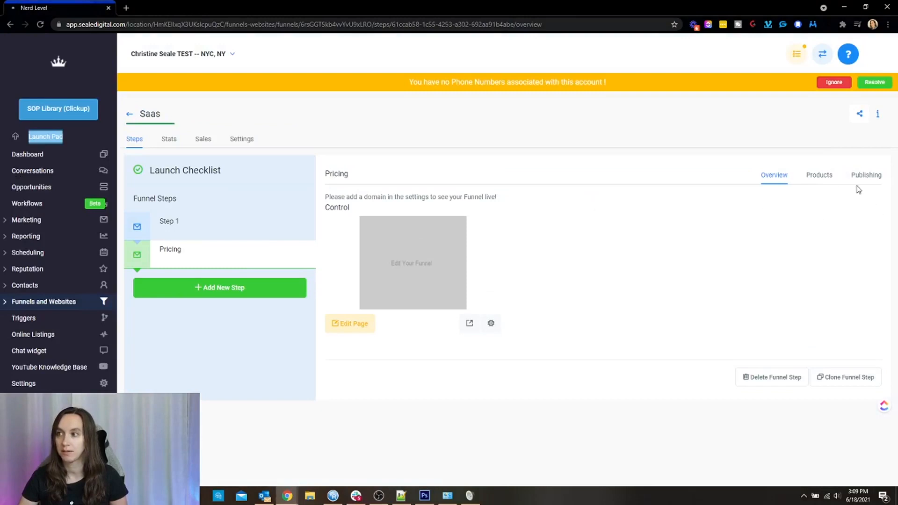
- Open the Pricing step's products, review the Plan 1 subscription product's details, and return to the product list
click(829, 179)
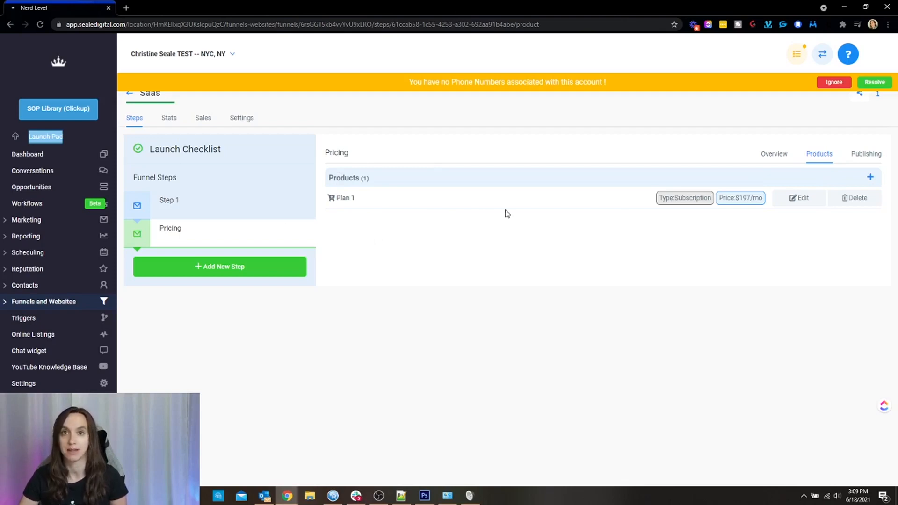
click(813, 202)
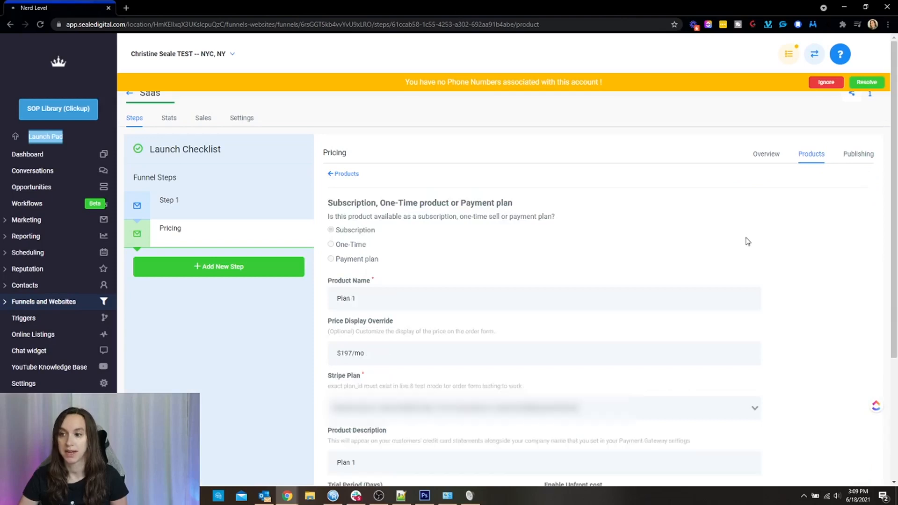
scroll(748, 242, down, 2)
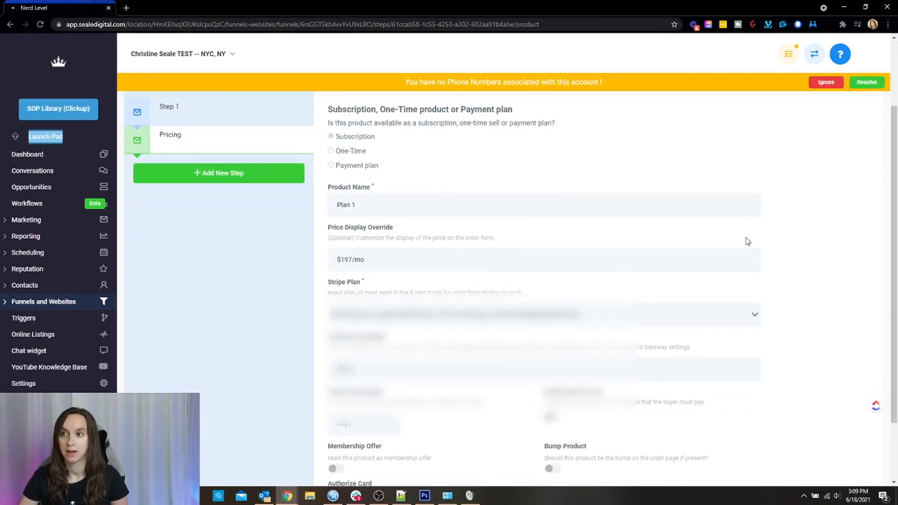
scroll(748, 241, up, 1)
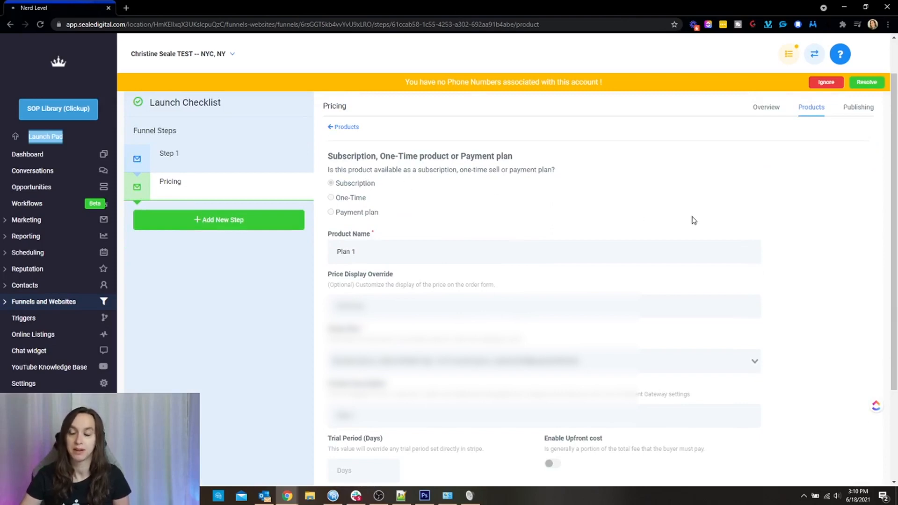
scroll(339, 160, up, 1)
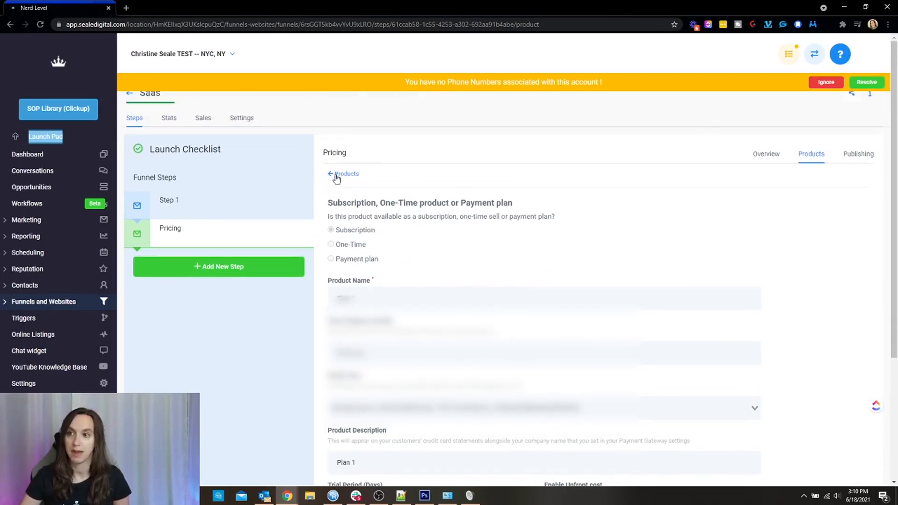
click(343, 175)
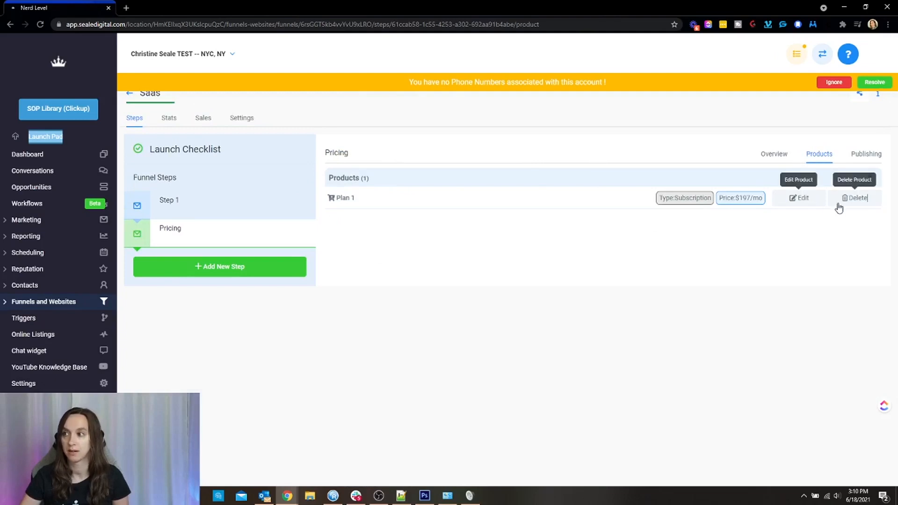
- Start a new subscription product with the first listed Stripe plan, and return to the product list without saving
click(874, 179)
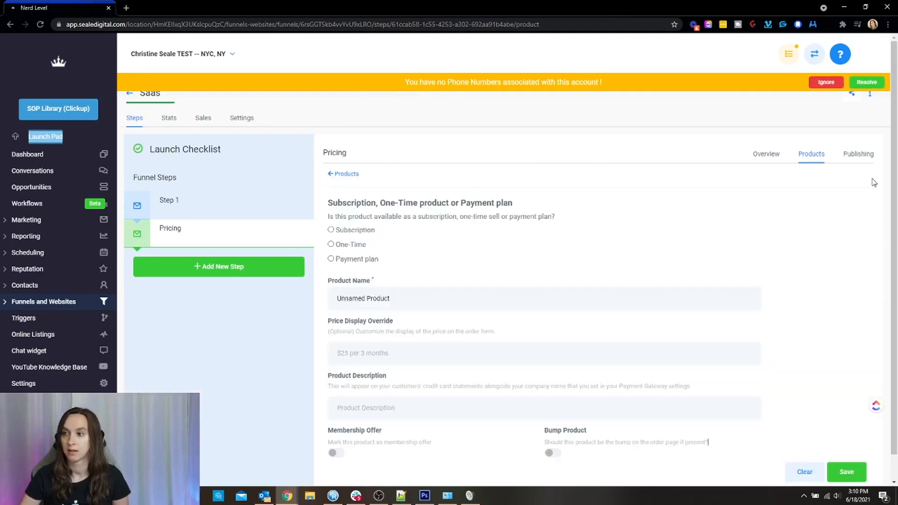
click(614, 231)
scroll(396, 259, down, 3)
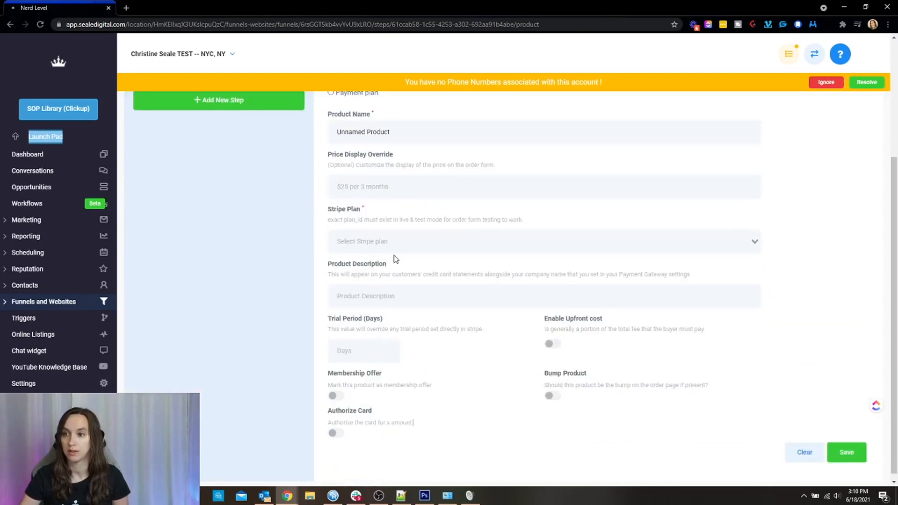
click(398, 241)
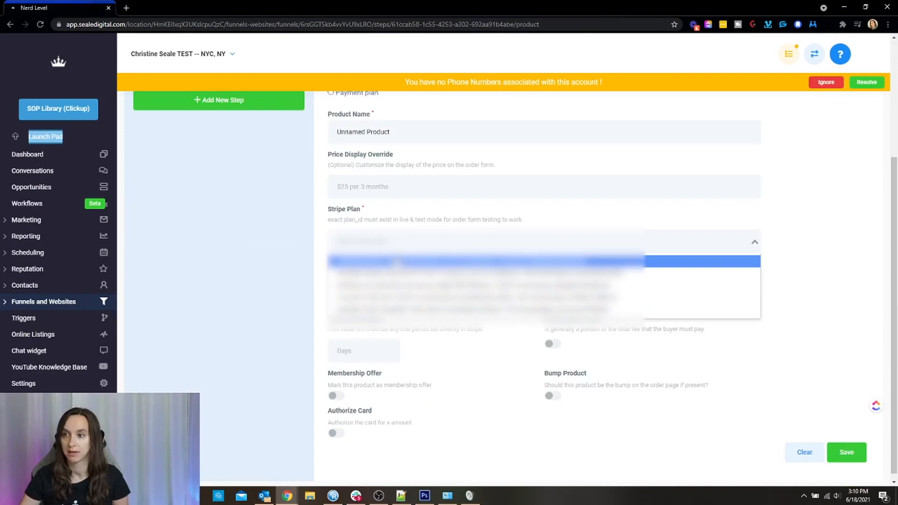
click(400, 261)
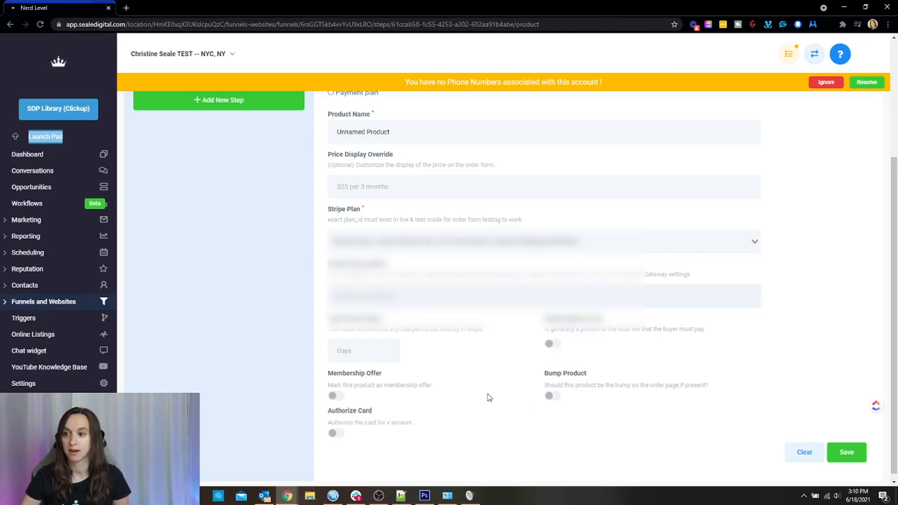
scroll(487, 395, up, 5)
click(335, 177)
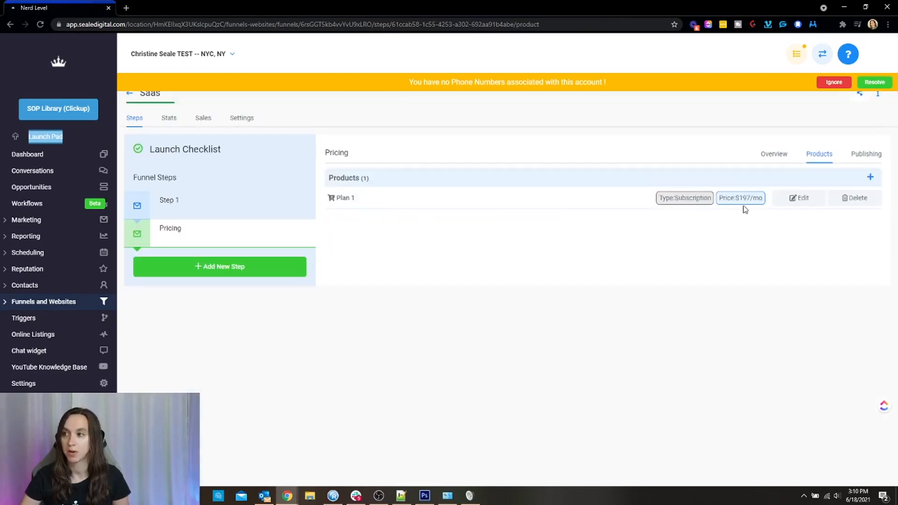
- Reopen the Plan 1 product, check its trial, upfront cost and card authorization options, and return to the product list
click(794, 202)
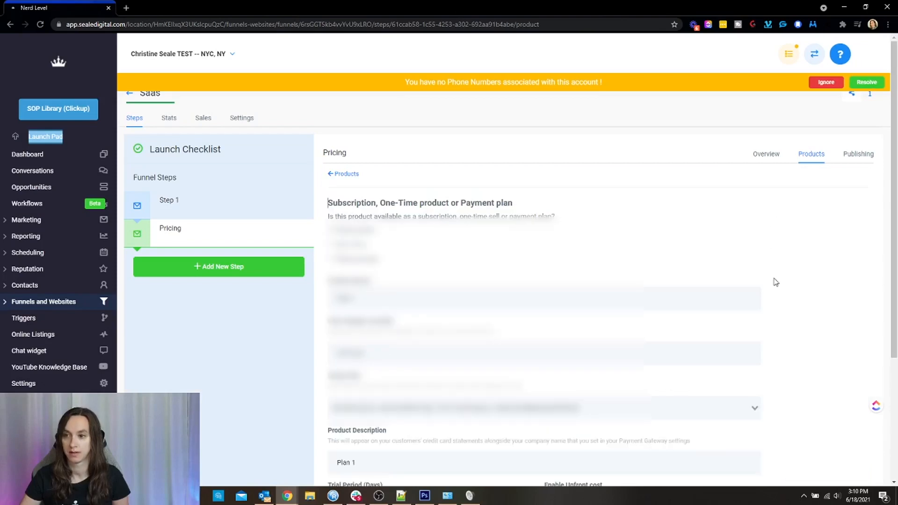
scroll(776, 280, down, 4)
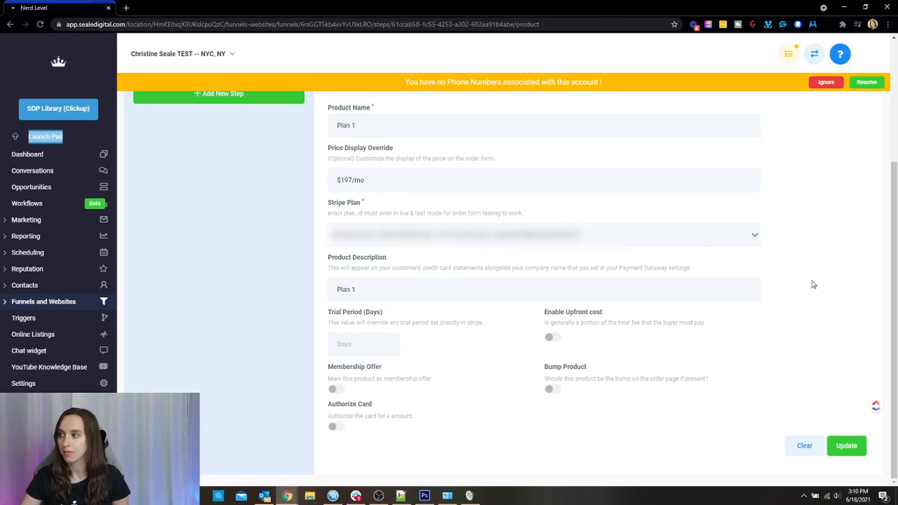
scroll(813, 285, up, 4)
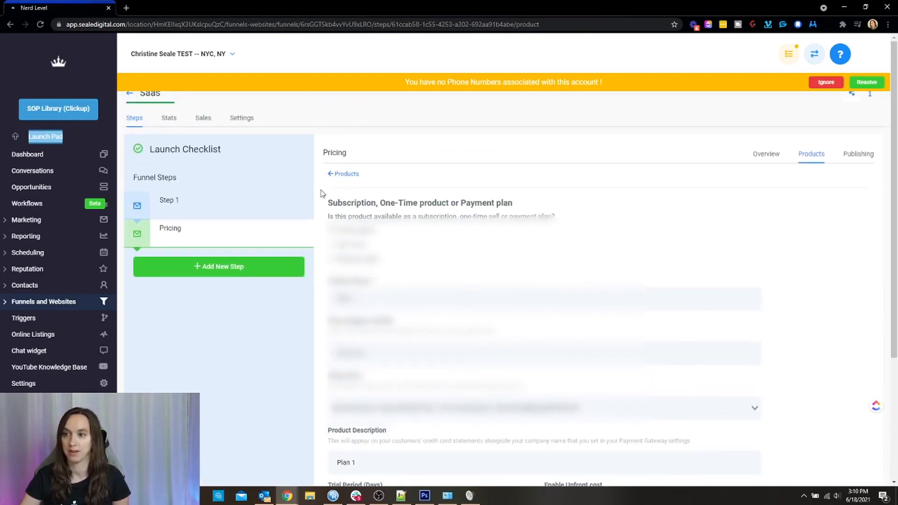
click(330, 174)
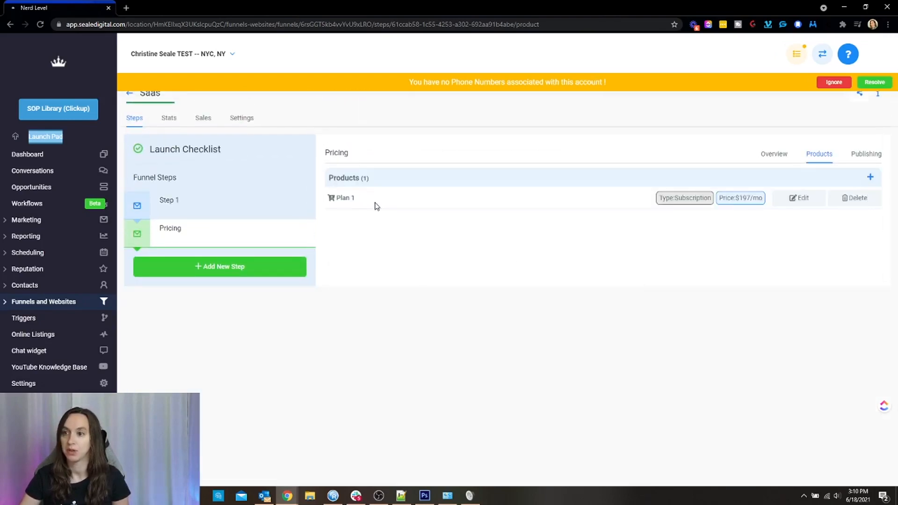
- Preview the Pricing funnel page and open the Plan 1 sign-up order form
click(186, 237)
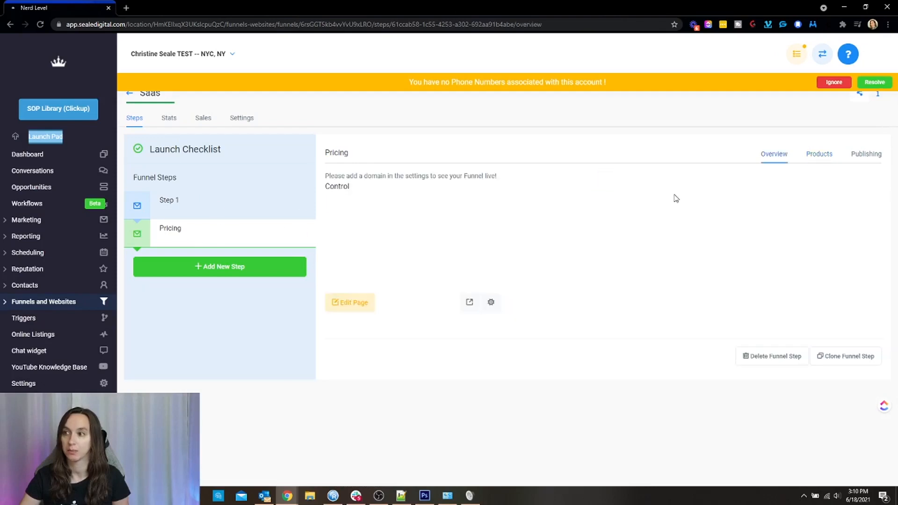
click(469, 301)
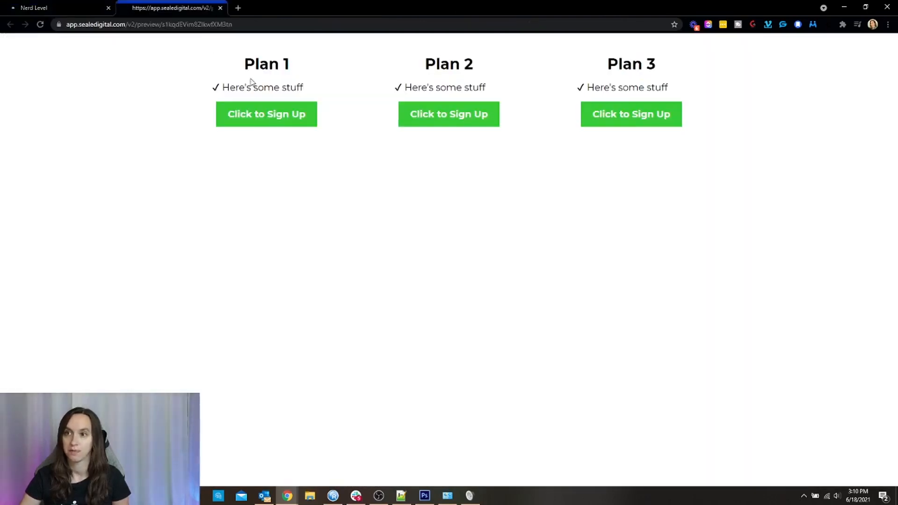
click(260, 113)
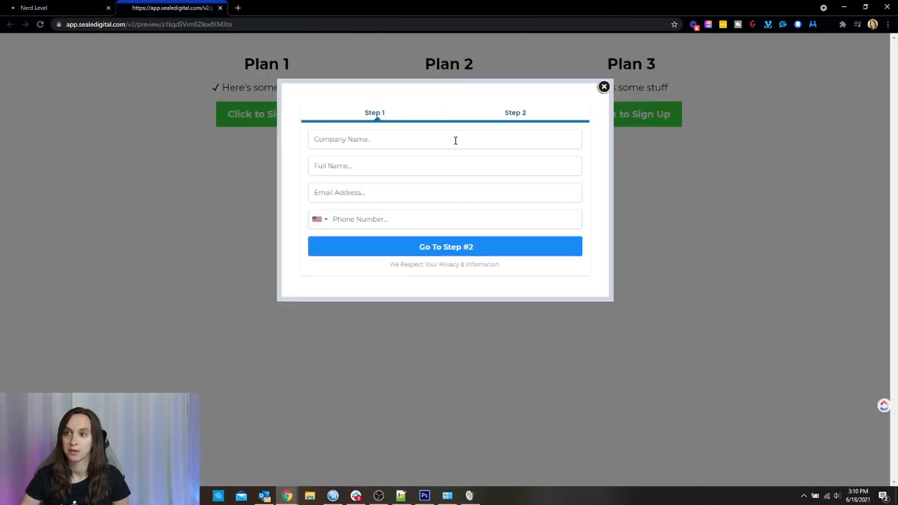